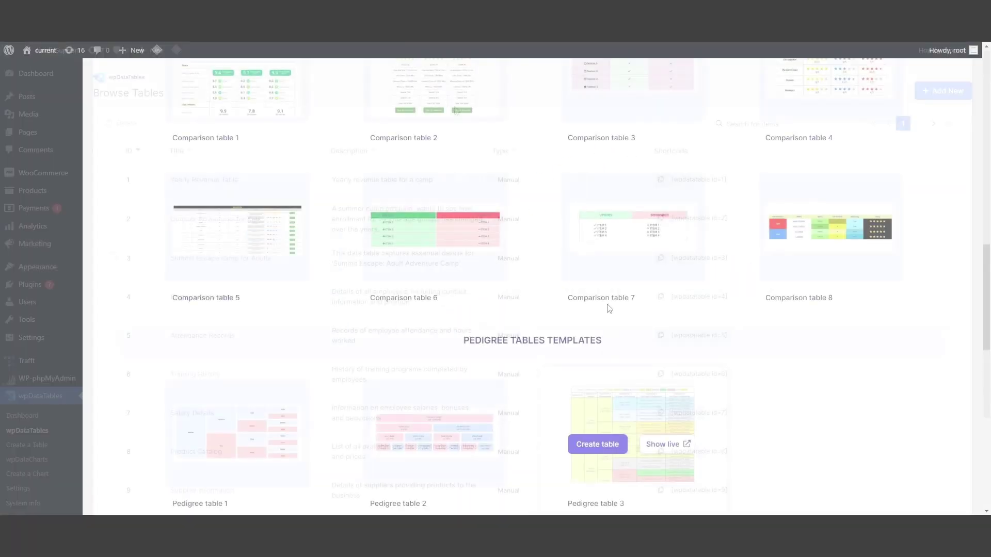
scroll(454, 111, down, 1)
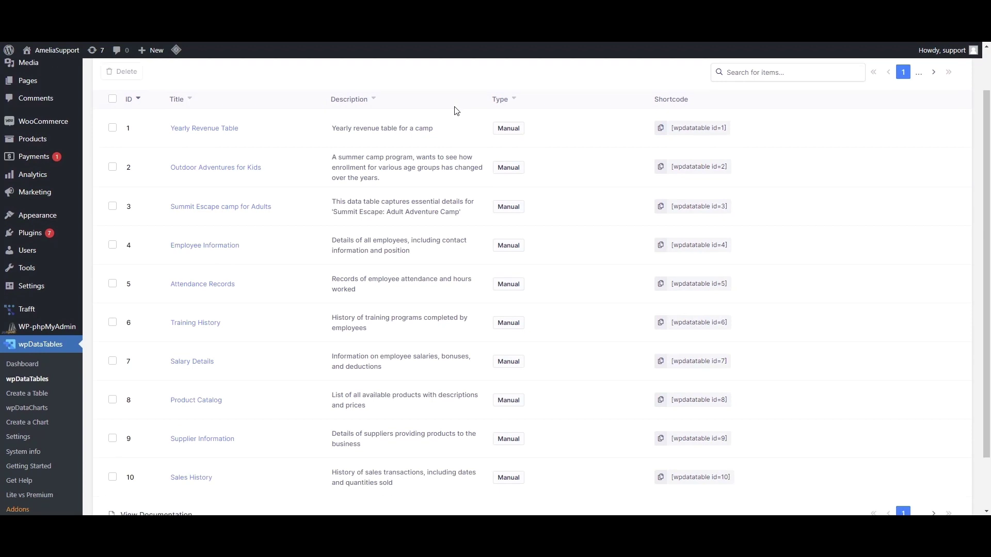
scroll(455, 110, down, 1)
scroll(455, 111, down, 1)
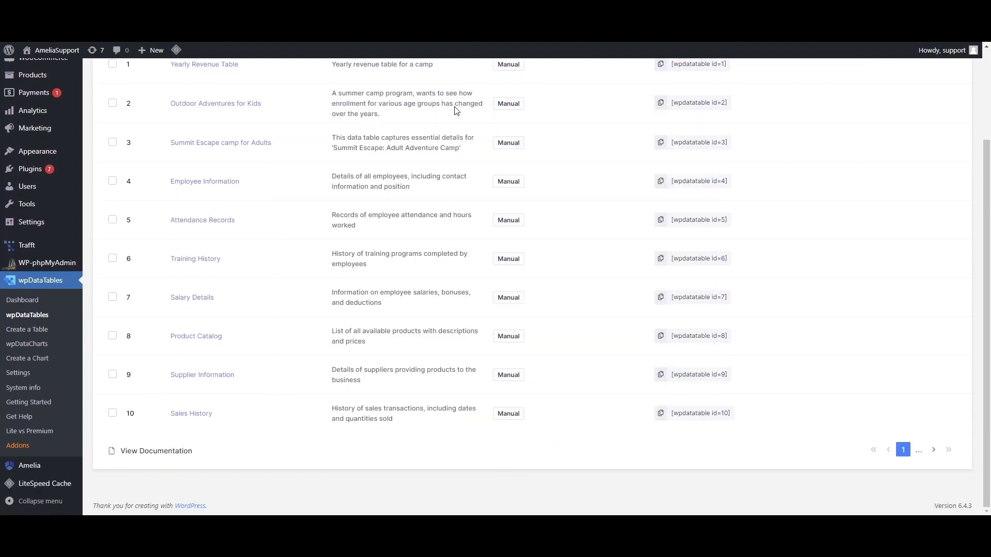
scroll(553, 164, up, 1)
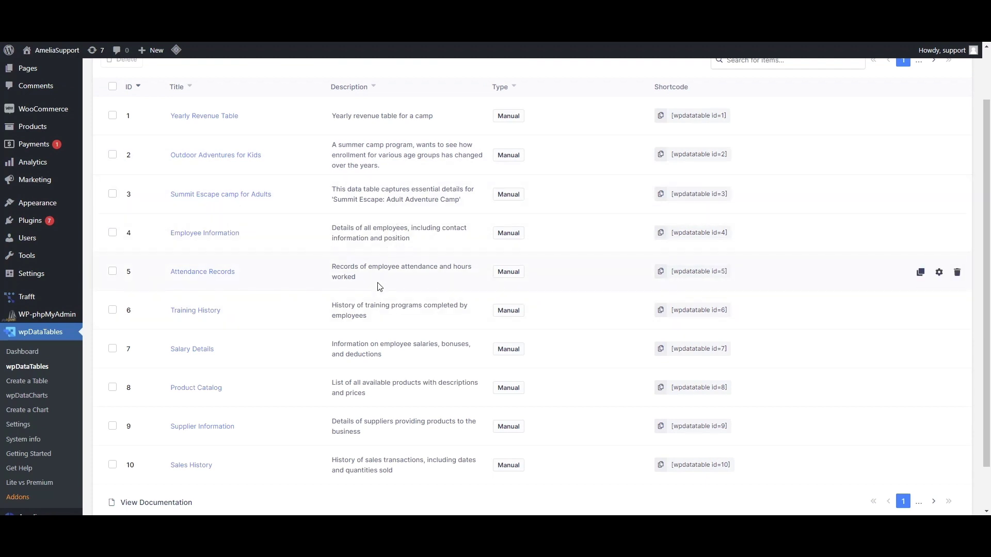
scroll(378, 286, down, 1)
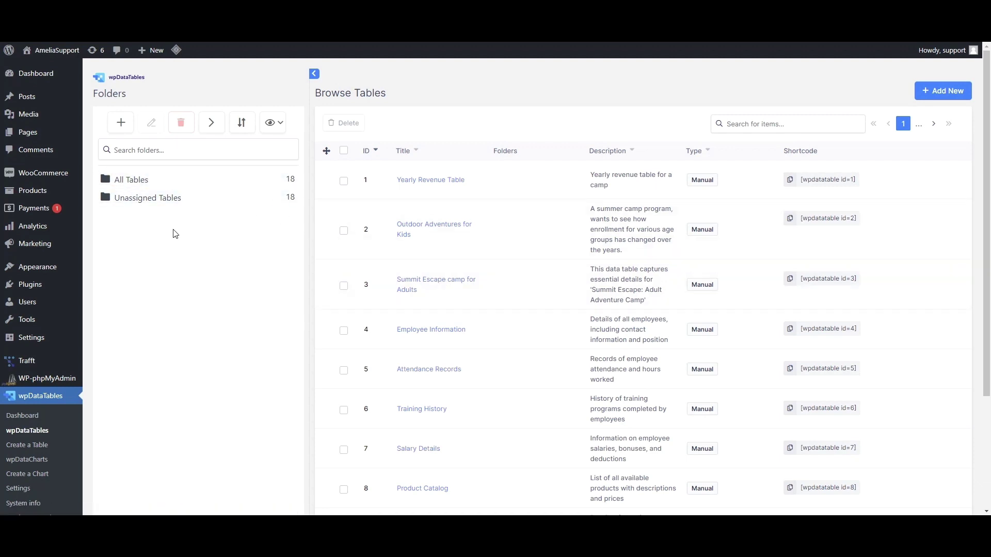
Step: Filter the table list to show only Unassigned Tables
click(140, 204)
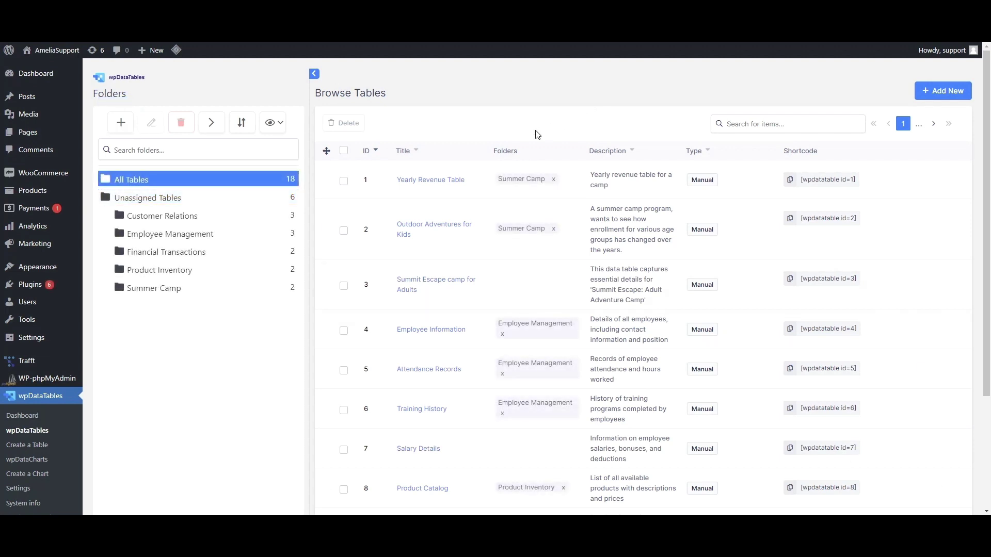
mouse_move(518, 183)
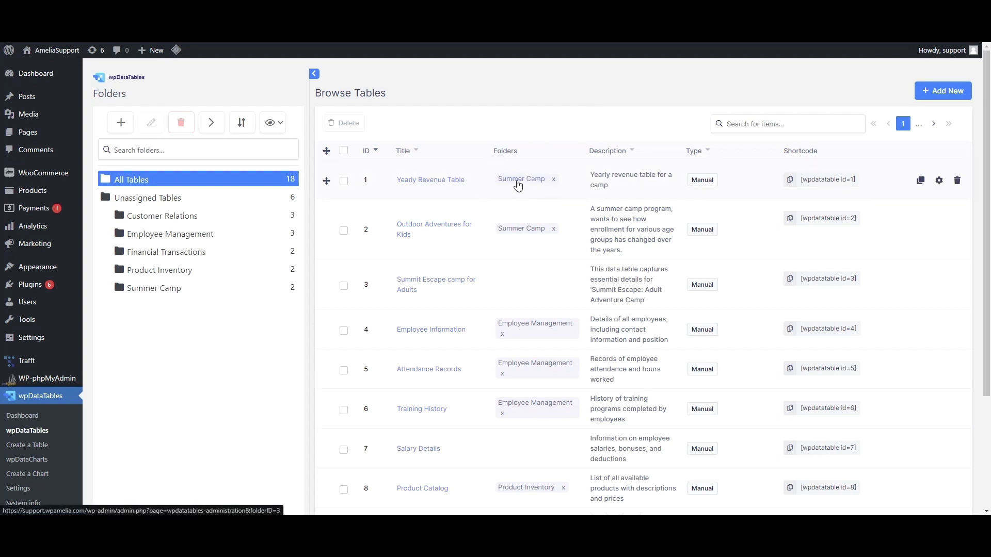
Step: Drag row 3, Summit Escape camp for Adults, to Summer Camp and row 7, Salary Details, to Employee Management
click(523, 182)
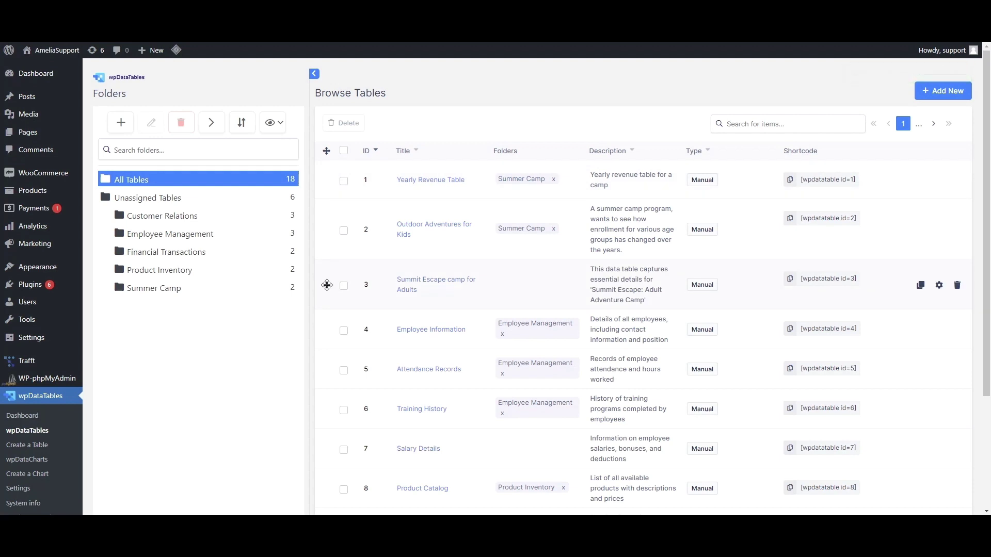
drag(327, 285, 277, 298)
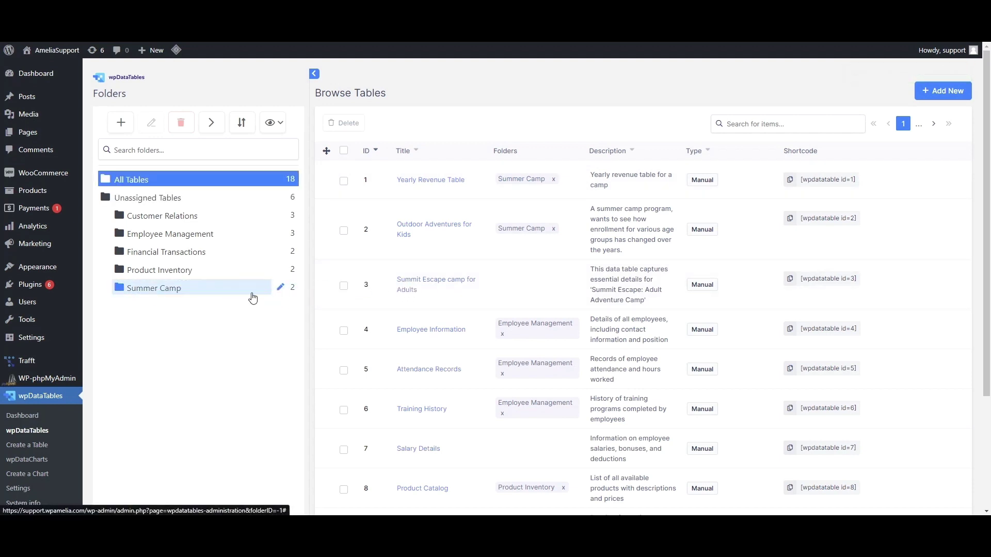
scroll(395, 289, down, 1)
scroll(364, 302, down, 1)
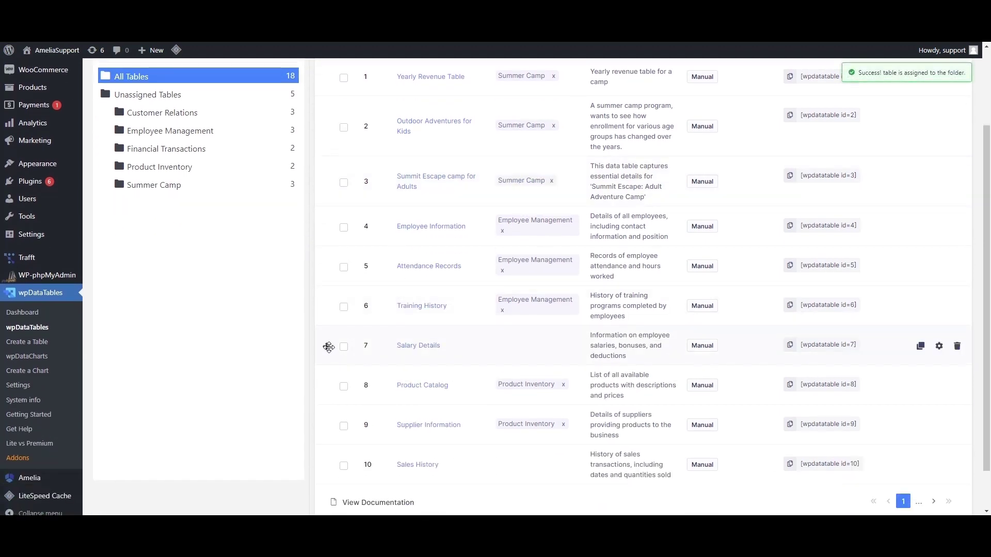
drag(327, 346, 178, 141)
scroll(372, 357, down, 1)
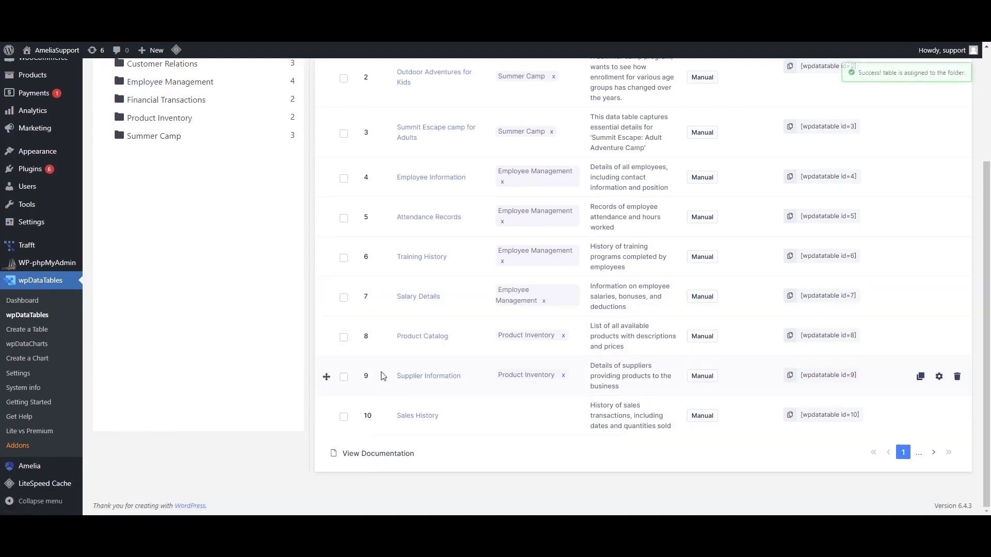
scroll(378, 358, up, 3)
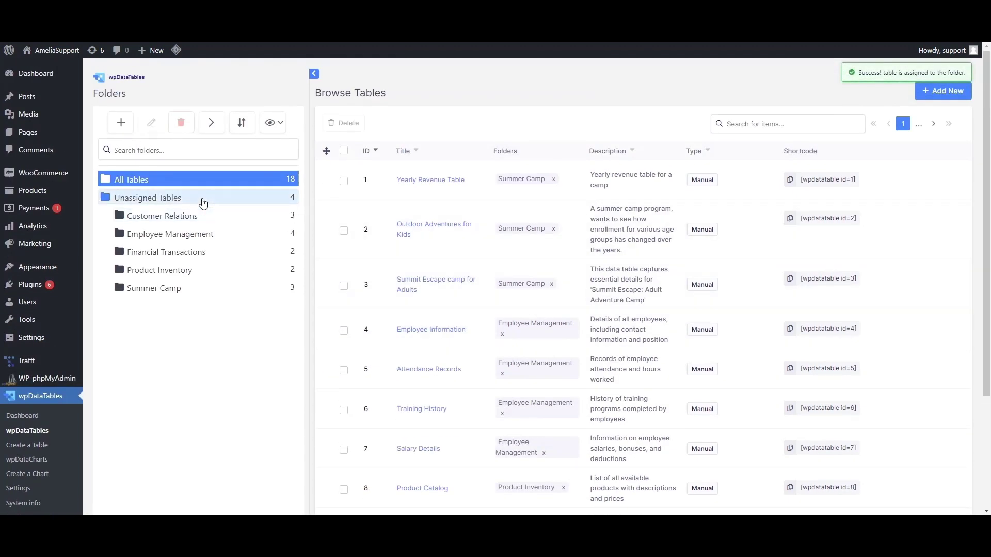
Step: From Unassigned Tables, move Profit/Loss Statements and Tax Records into Financial Transactions
click(202, 204)
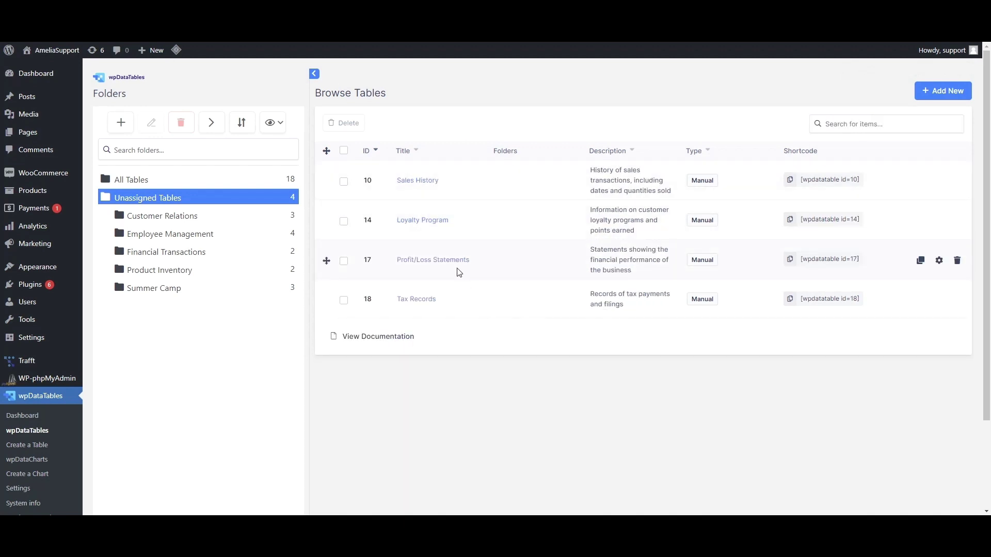
click(344, 260)
click(344, 301)
drag(325, 260, 187, 256)
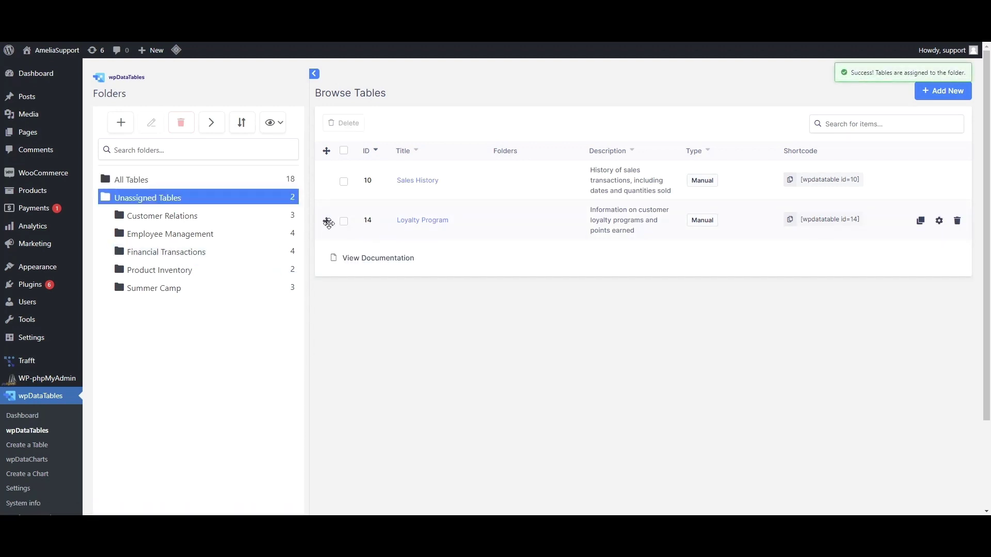
Step: File Loyalty Program under Customer Relations and Sales History under Financial Transactions
drag(328, 223, 193, 221)
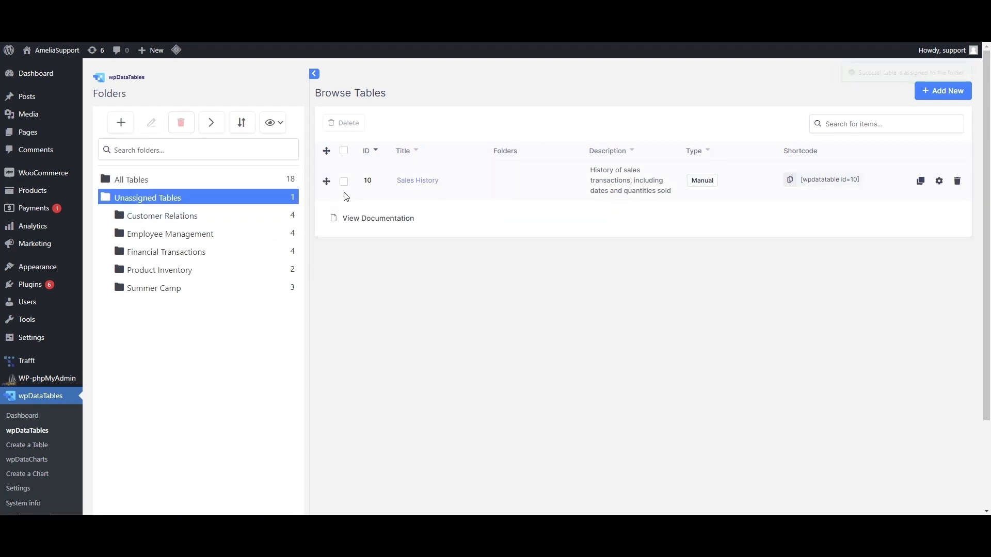
drag(327, 181, 180, 256)
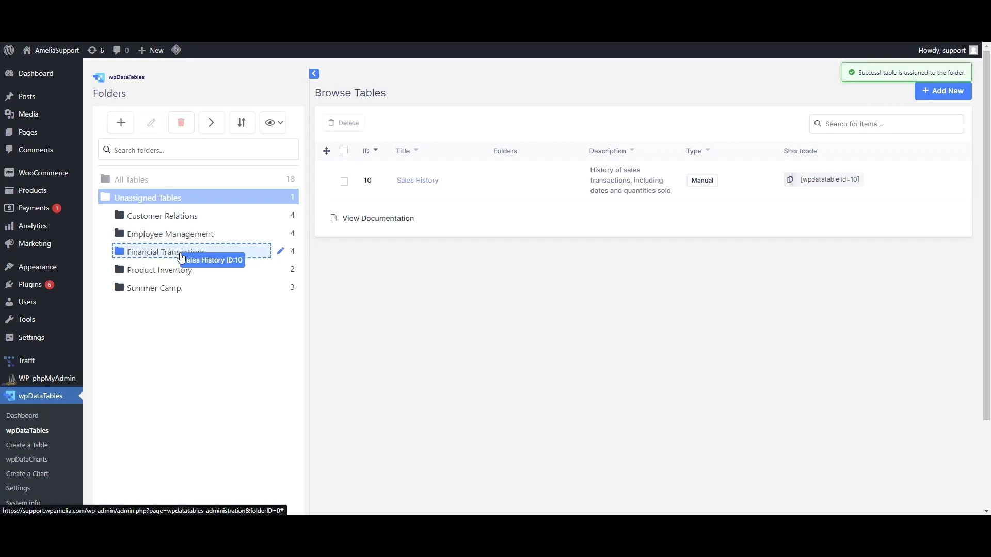
drag(180, 256, 184, 259)
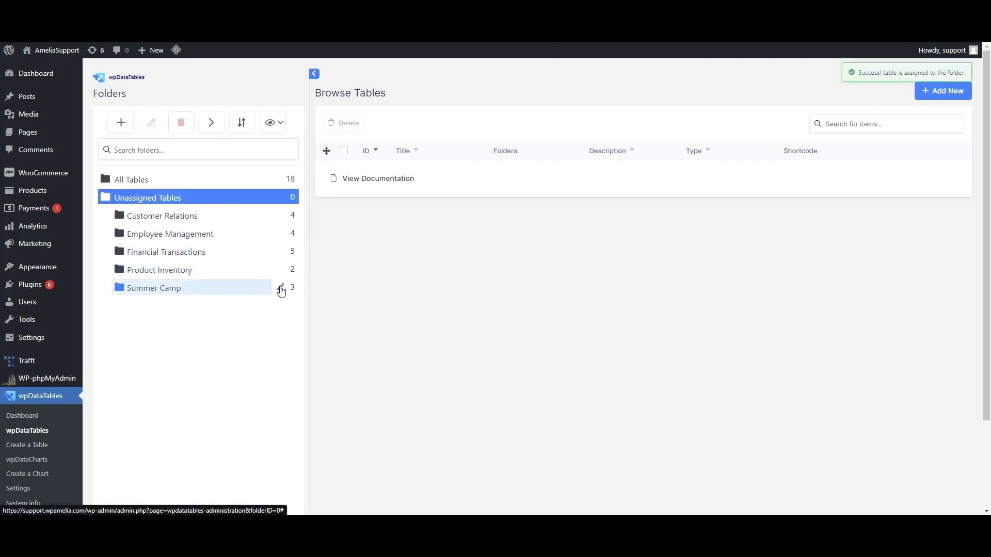
click(281, 289)
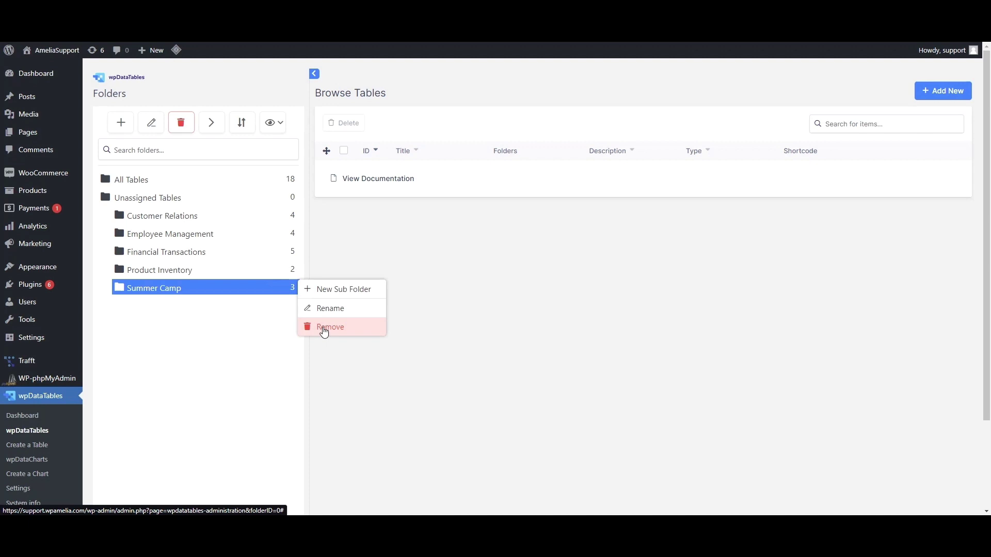
click(324, 329)
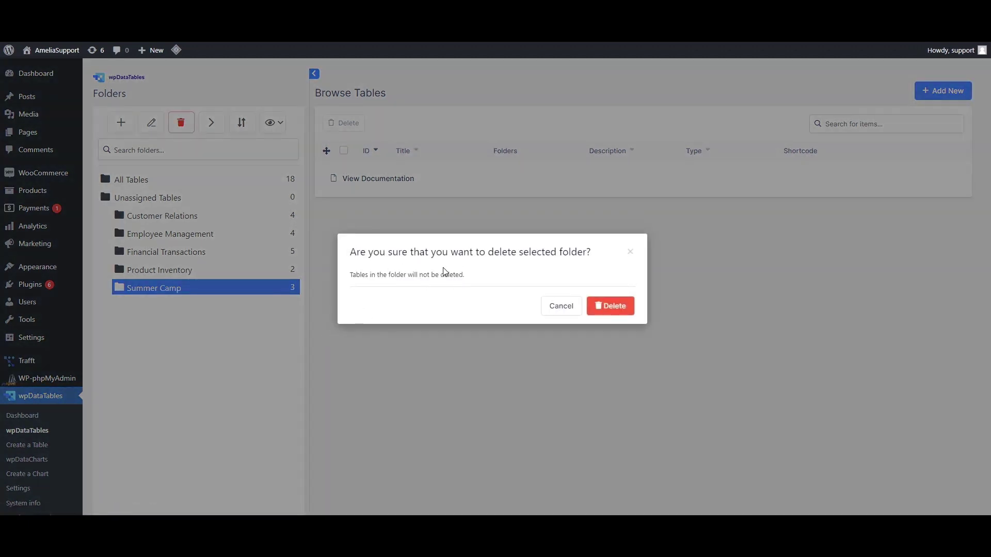
click(570, 311)
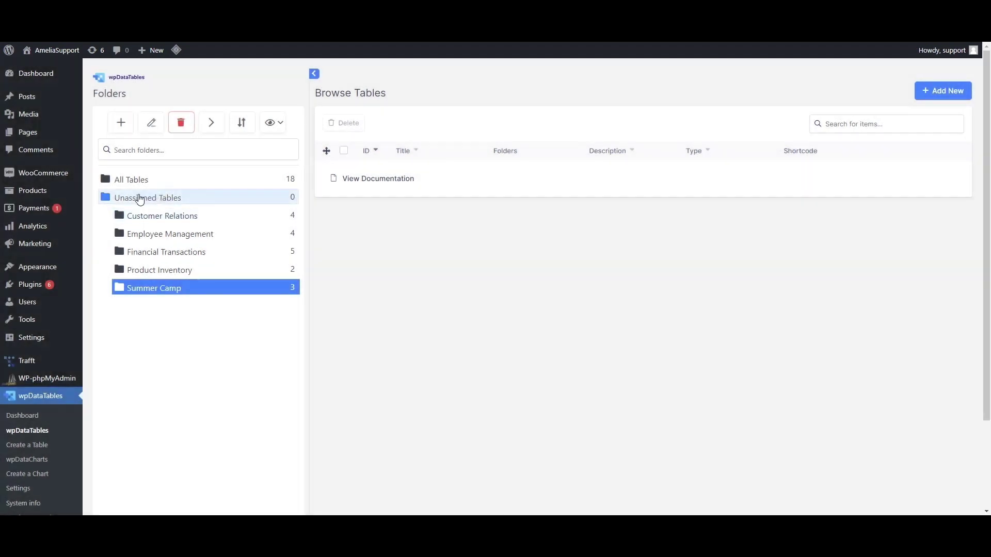
click(126, 202)
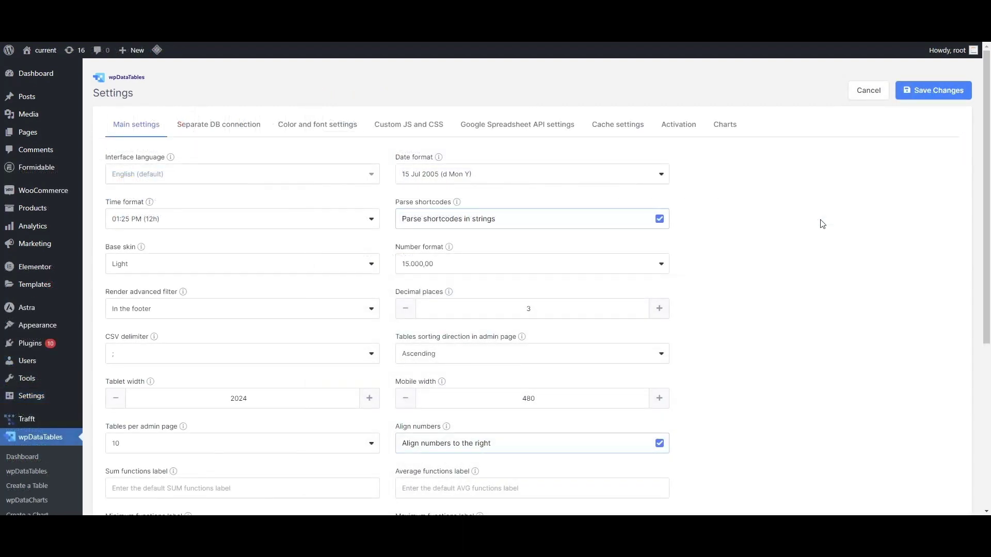
Step: Review the Date and Time format options, keeping 15 Jul 2005 (d Mon Y) and 01:25 PM (12h)
click(559, 177)
scroll(566, 243, up, 3)
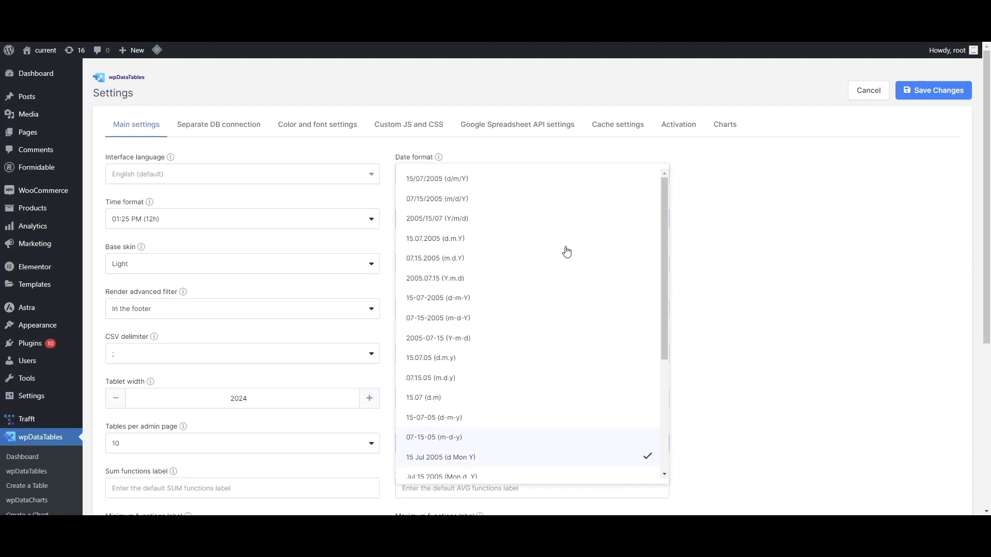
click(288, 227)
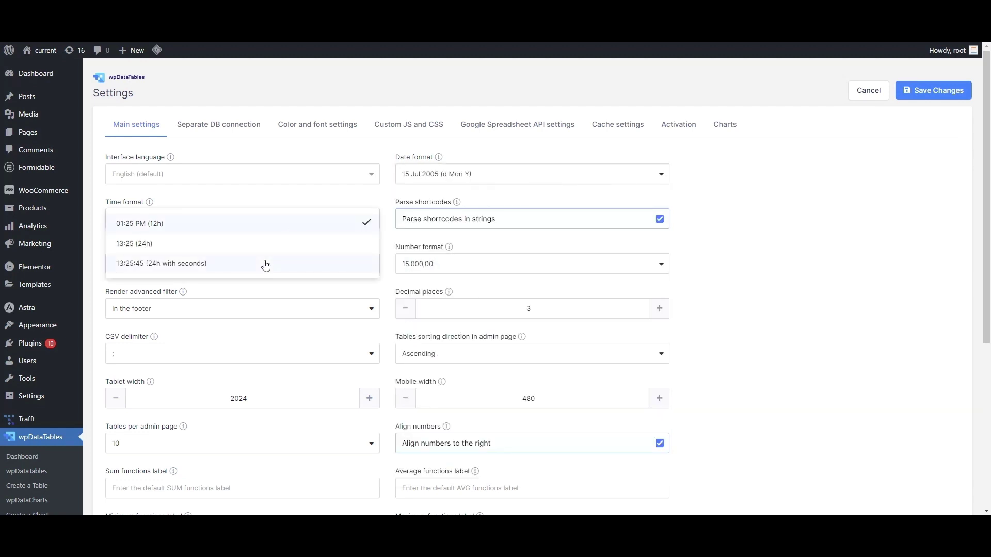
click(753, 291)
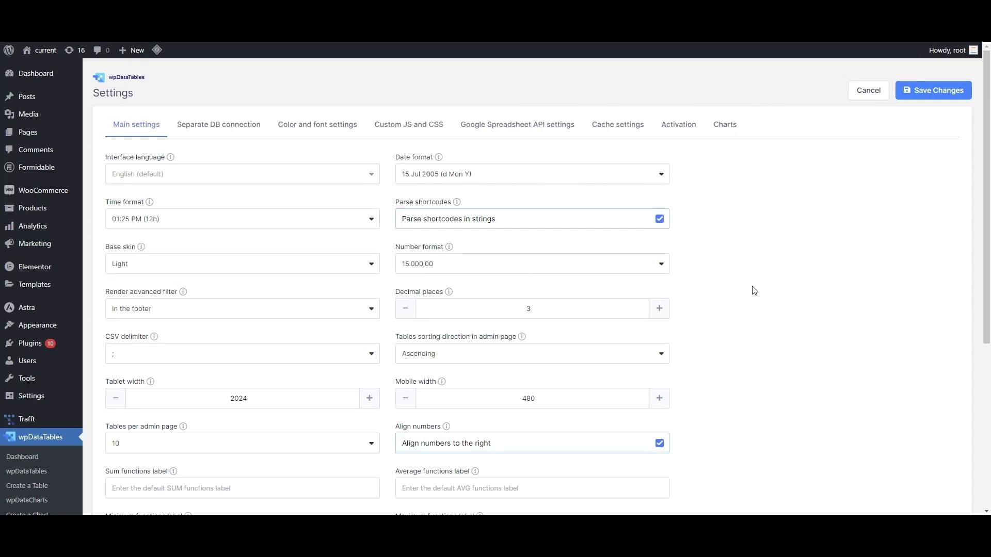